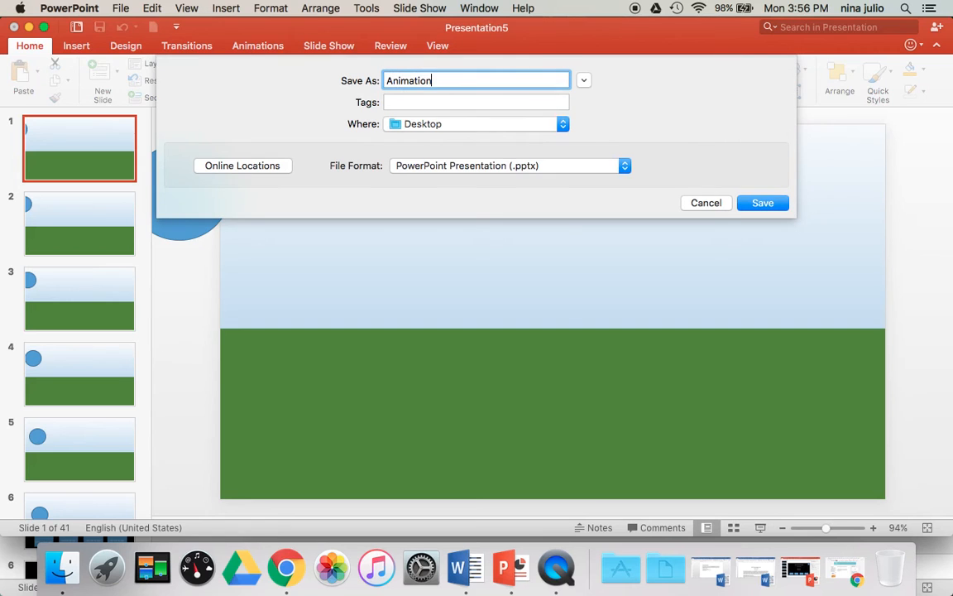
Step: Save the presentation to the Desktop as Animation in PowerPoint Presentation (.pptx) format
{"action": "left_click", "coordinate": [523, 125]}
{"action": "left_click", "coordinate": [519, 127]}
{"action": "left_click", "coordinate": [763, 203]}
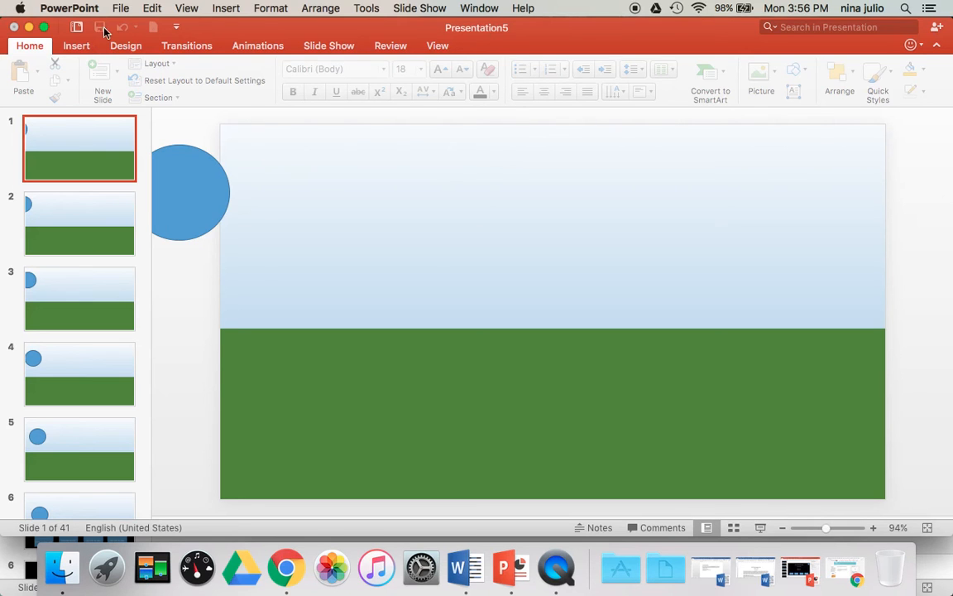
Step: Export every slide as a 720 x 405 GIF image to the Desktop under the name Animation
{"action": "left_click", "coordinate": [120, 8]}
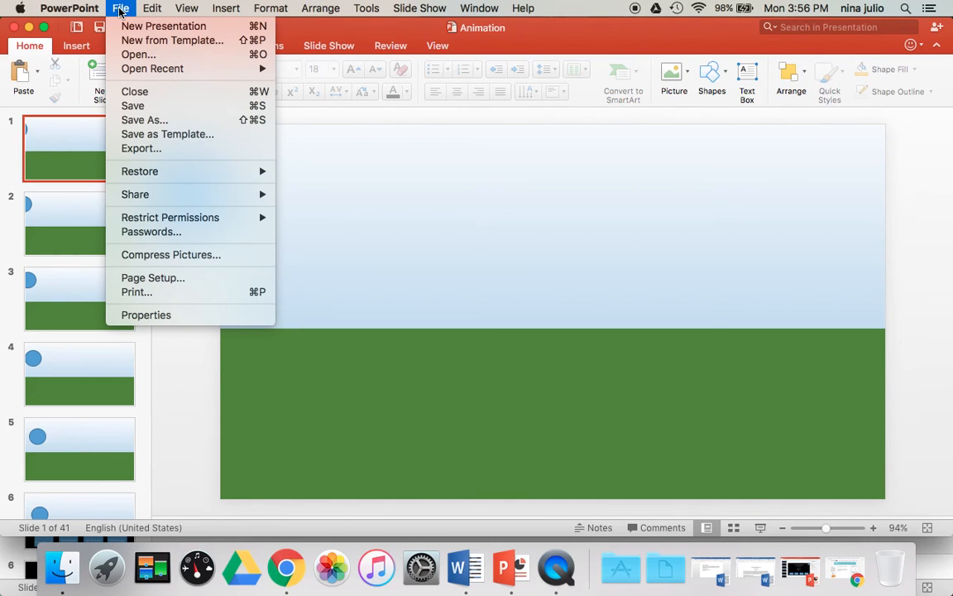
{"action": "left_click", "coordinate": [152, 153]}
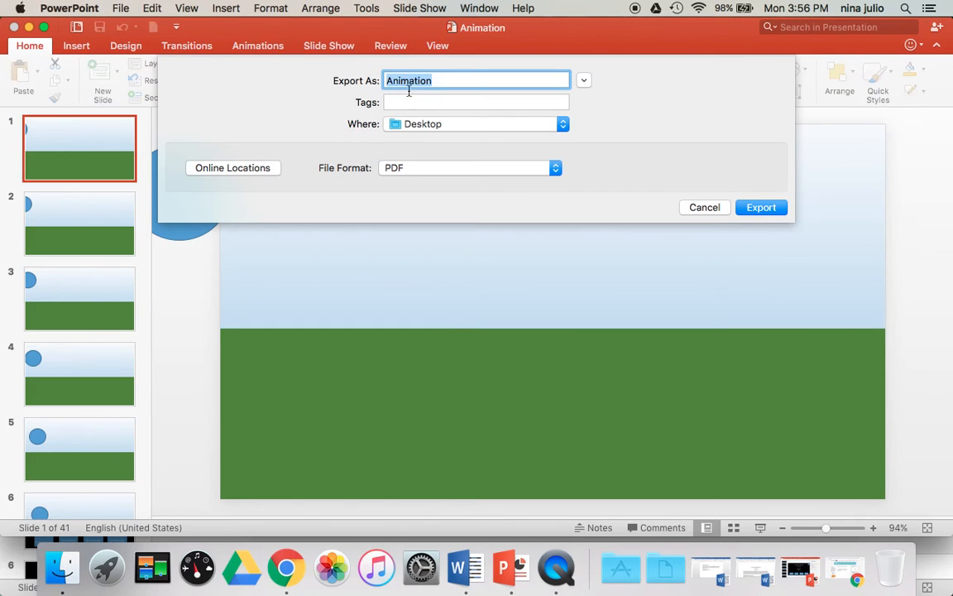
{"action": "left_click", "coordinate": [395, 172]}
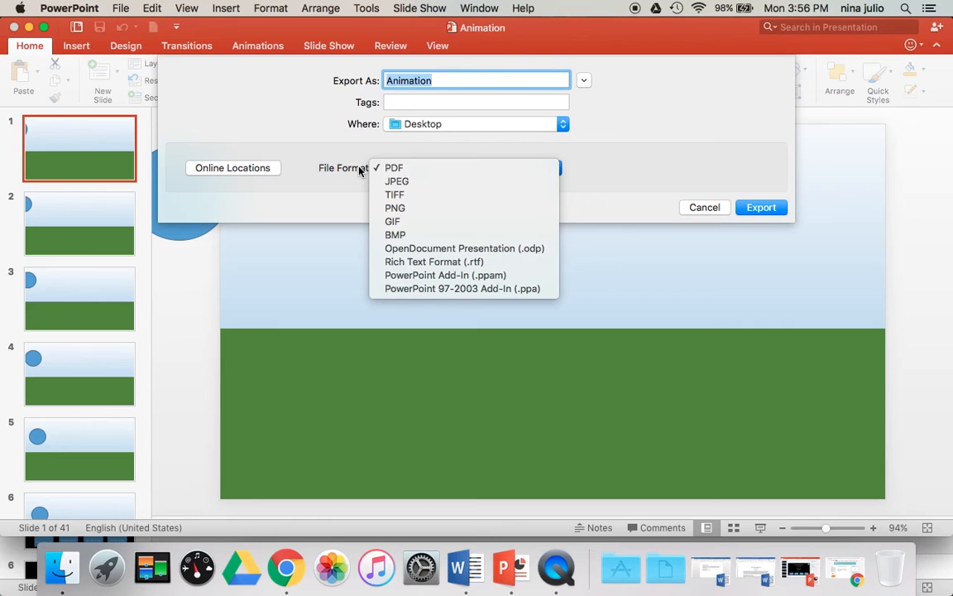
{"action": "left_click", "coordinate": [401, 229]}
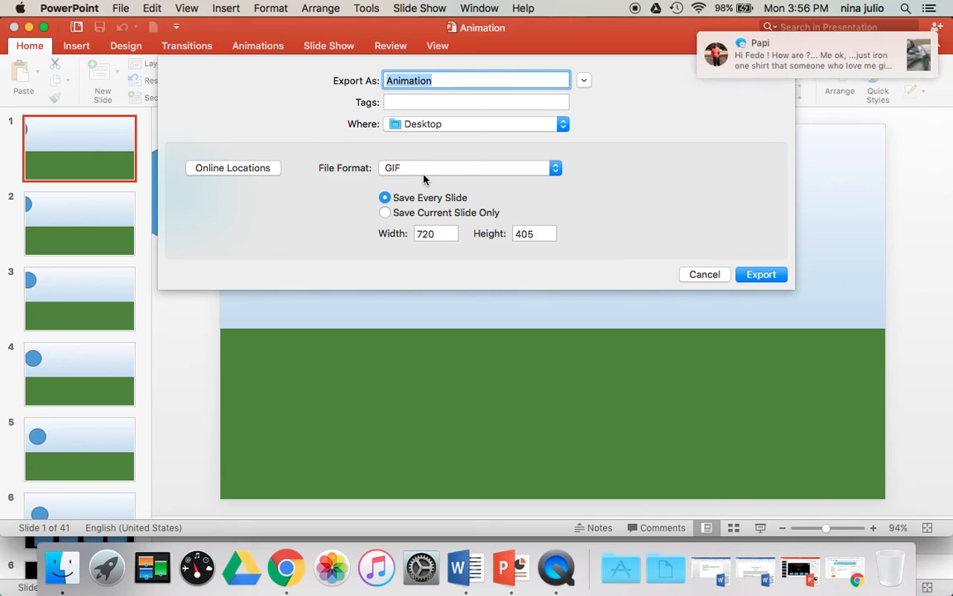
{"action": "left_click", "coordinate": [757, 272]}
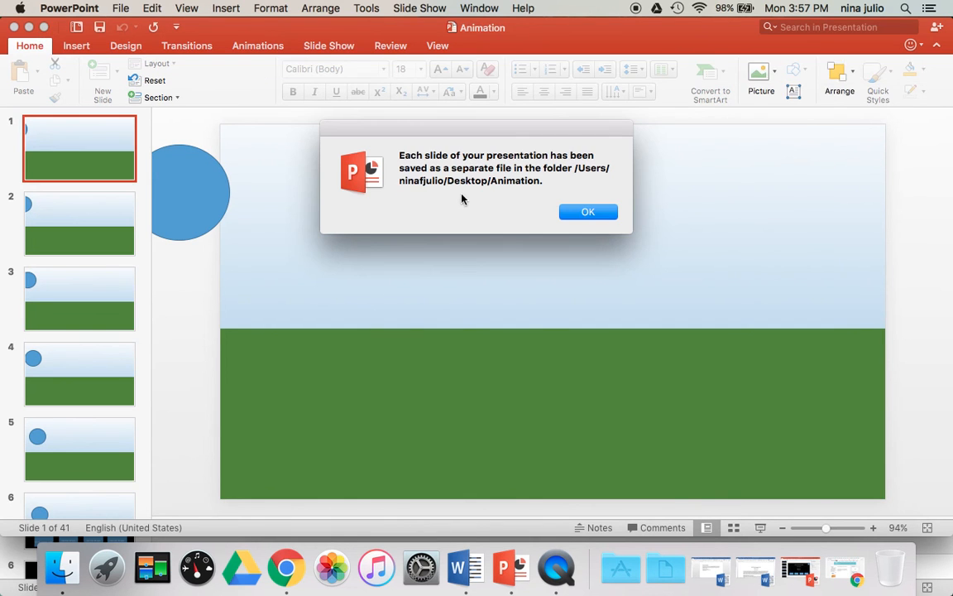
{"action": "left_click", "coordinate": [610, 213]}
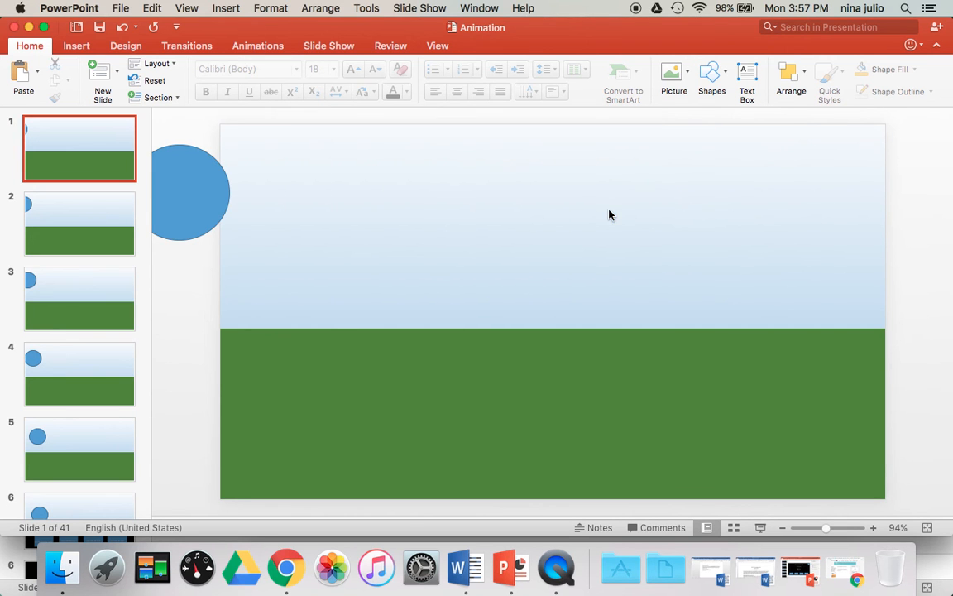
Step: Minimize both presentation windows and locate Animation.pptx and the exported Animation folder on the desktop
{"action": "left_click", "coordinate": [29, 27]}
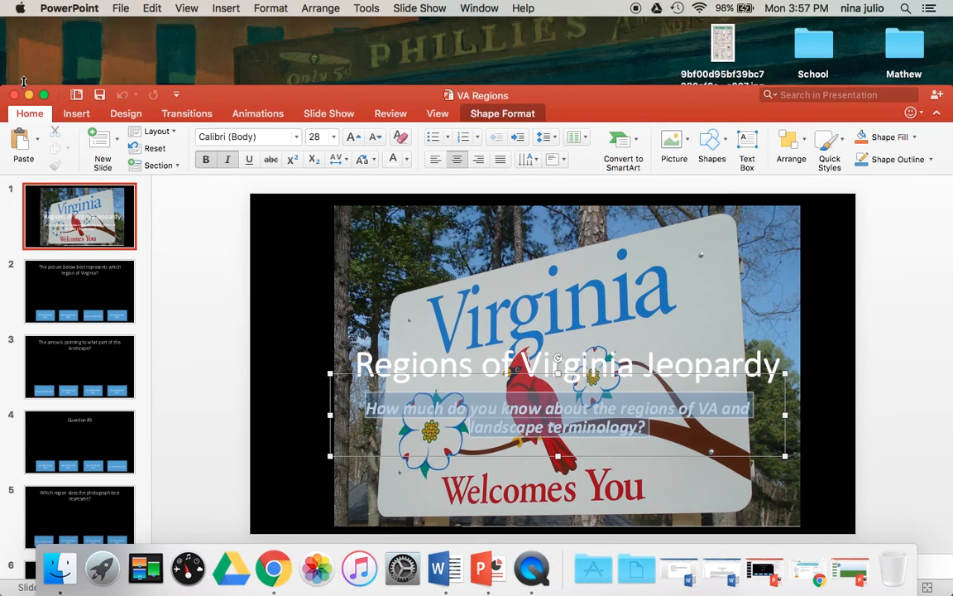
{"action": "left_click", "coordinate": [28, 95]}
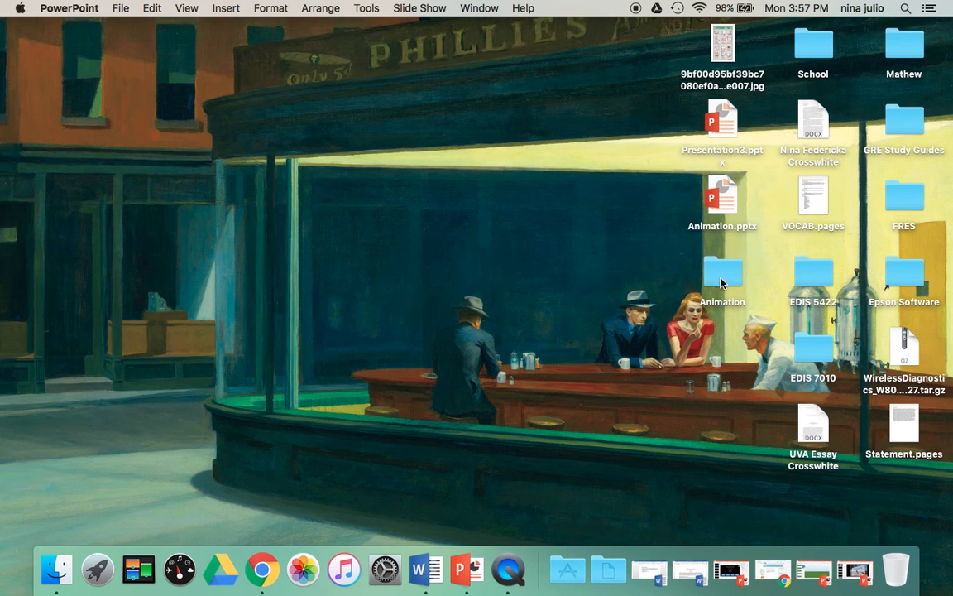
{"action": "left_click", "coordinate": [735, 209]}
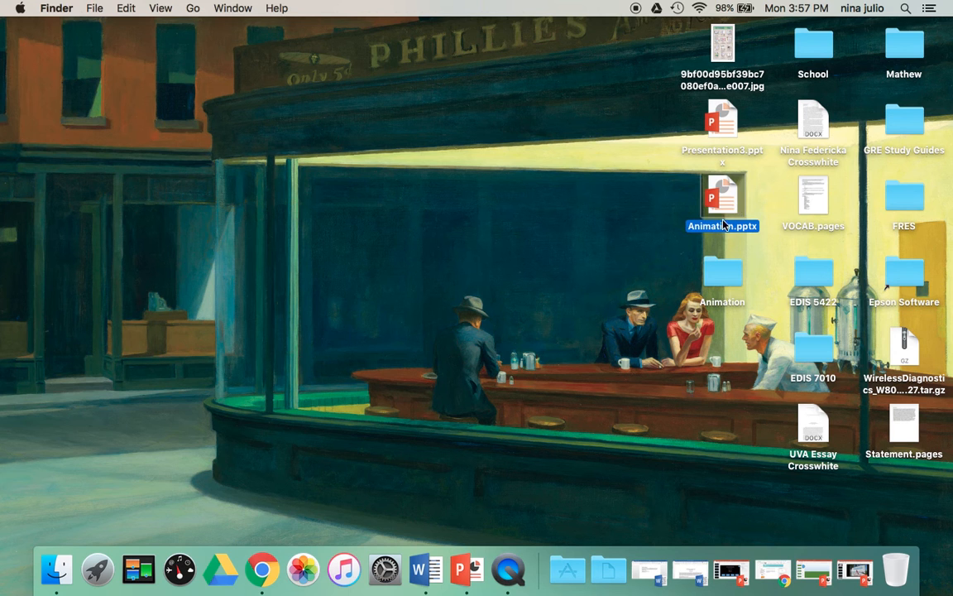
{"action": "left_click", "coordinate": [720, 281]}
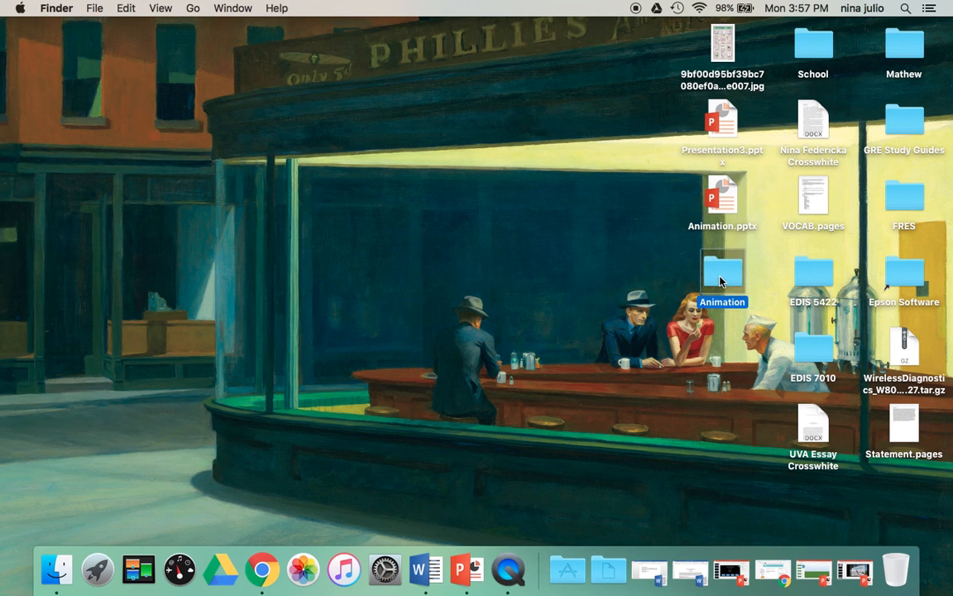
{"action": "left_click", "coordinate": [726, 194]}
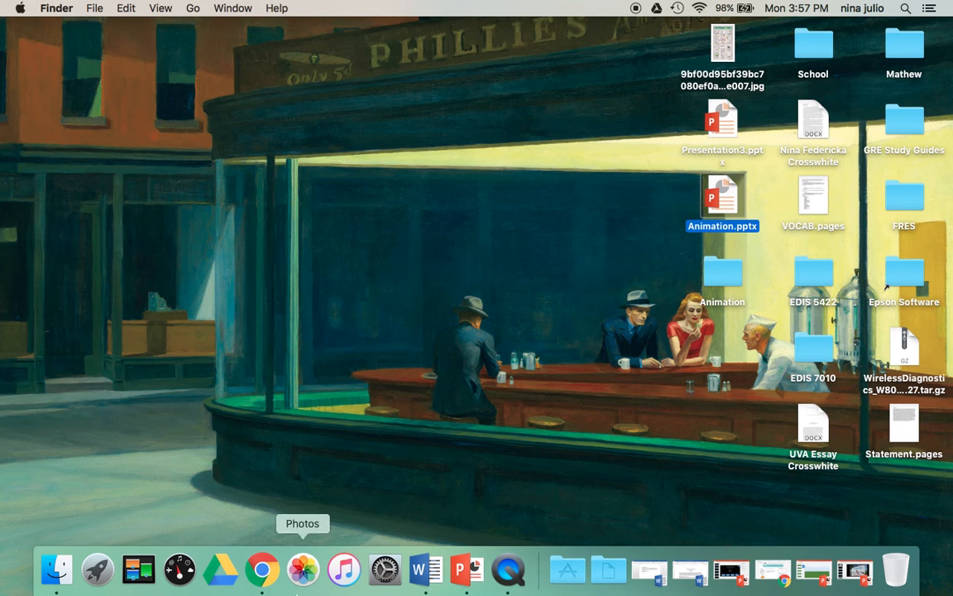
Step: Switch to Chrome and open the Desktop's Animation folder for an image upload on gifmaker.me
{"action": "left_click", "coordinate": [252, 573]}
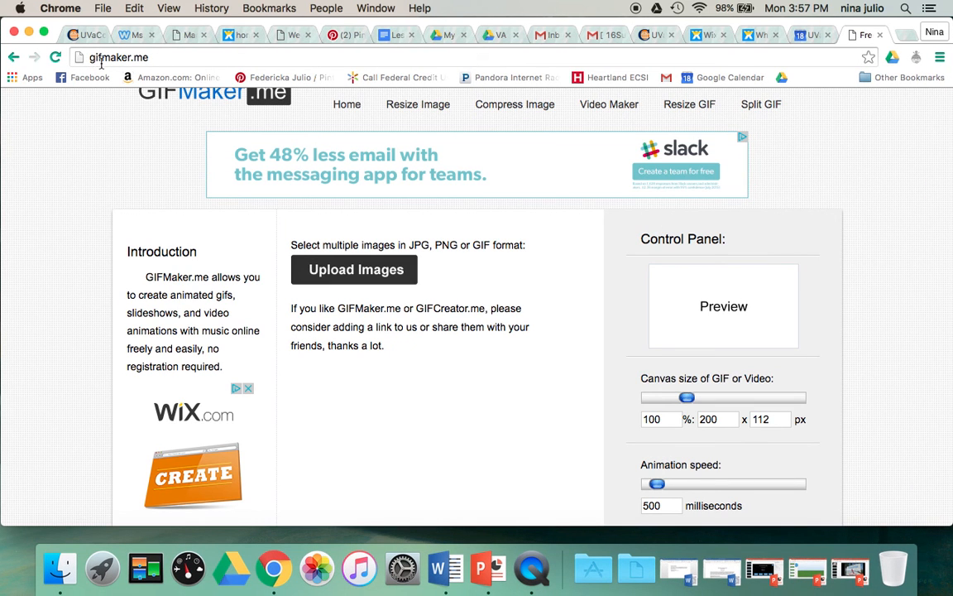
{"action": "left_click", "coordinate": [339, 272]}
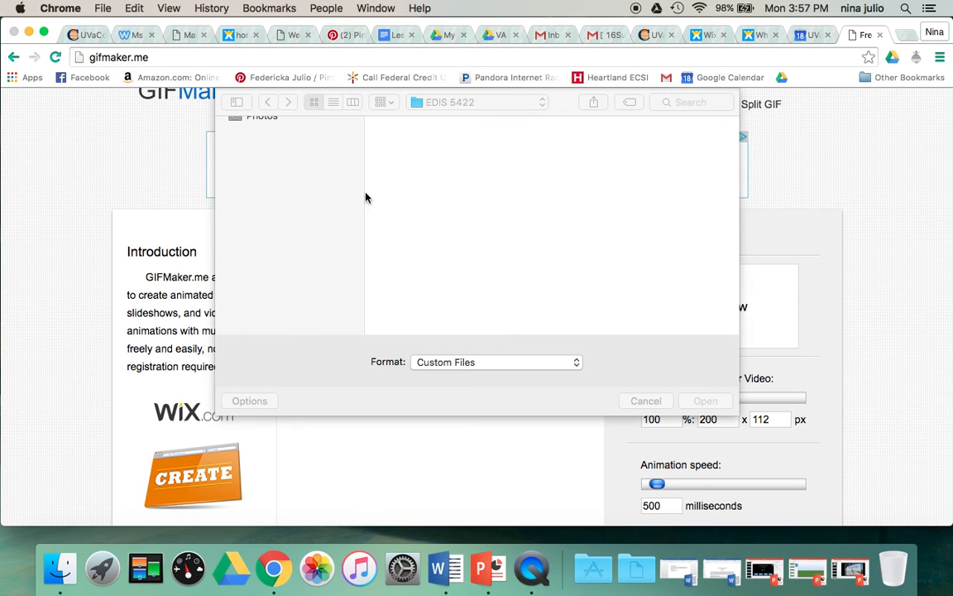
{"action": "left_click", "coordinate": [283, 163]}
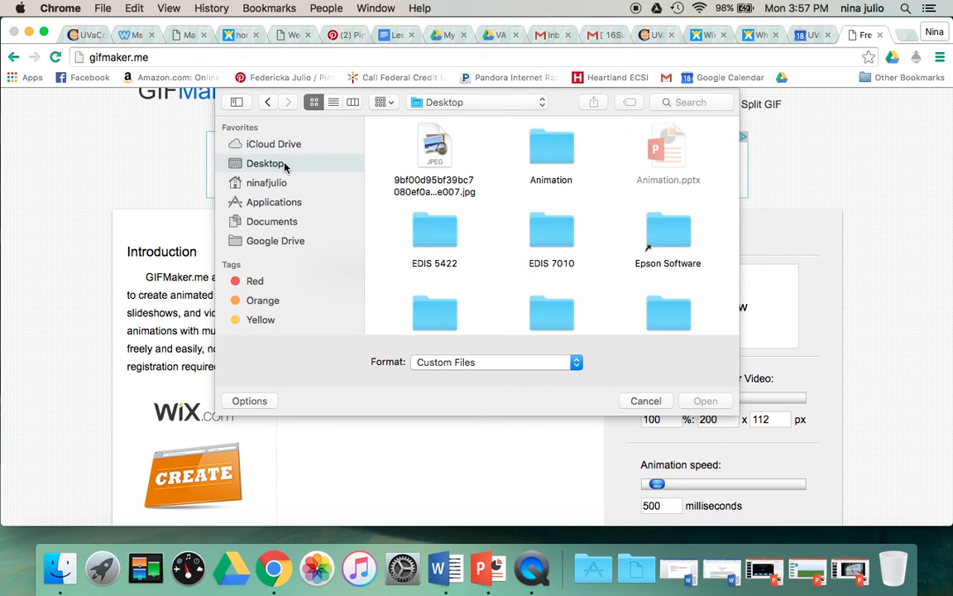
{"action": "double_click", "coordinate": [537, 148]}
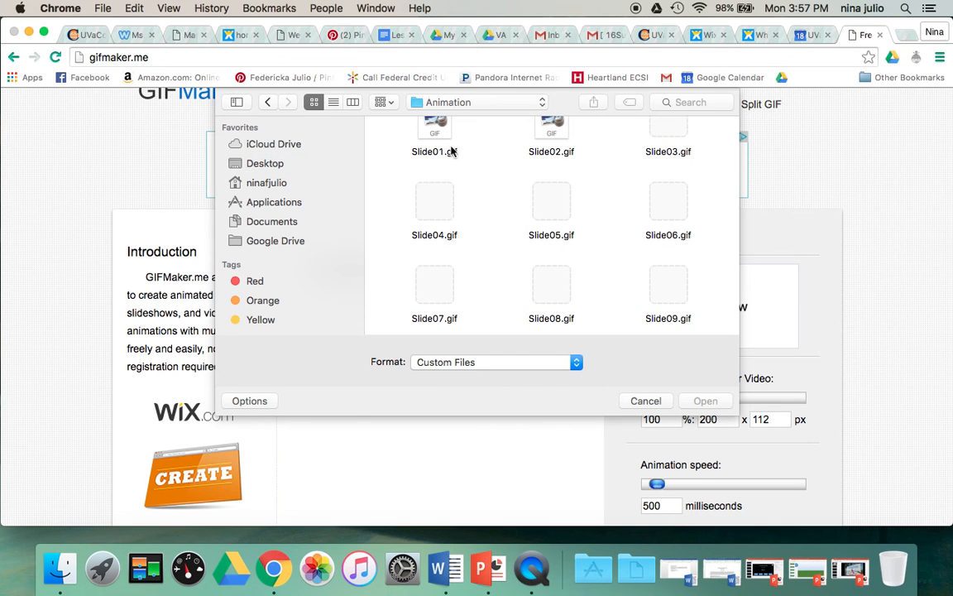
Step: Select all slide images from Slide01.gif to Slide41.gif and upload them to the GIF maker
{"action": "left_click", "coordinate": [444, 134]}
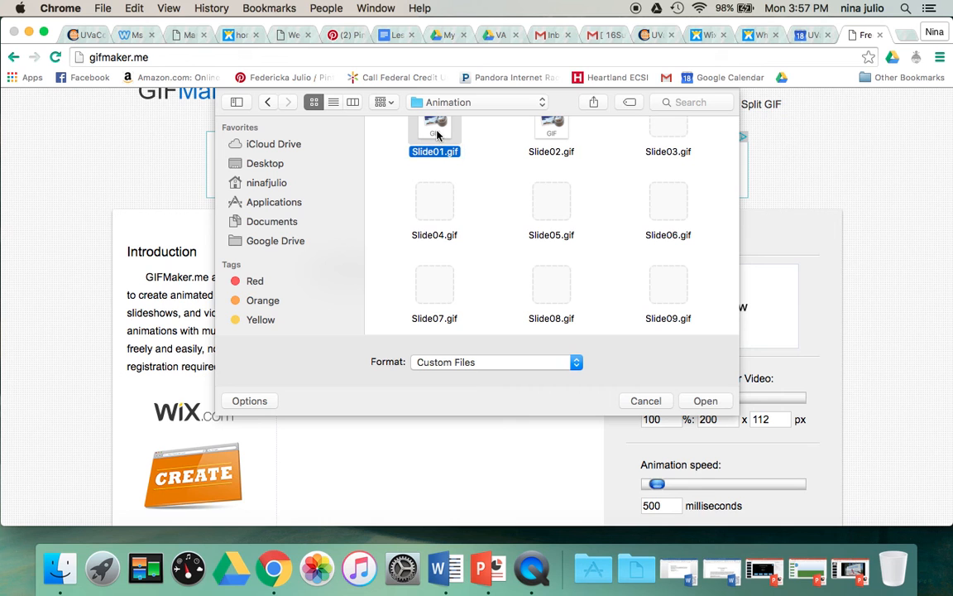
{"action": "scroll", "coordinate": [570, 300], "scroll_direction": "down", "scroll_amount": 3}
{"action": "scroll", "coordinate": [570, 301], "scroll_direction": "down", "scroll_amount": 10}
{"action": "left_click", "coordinate": [558, 279]}
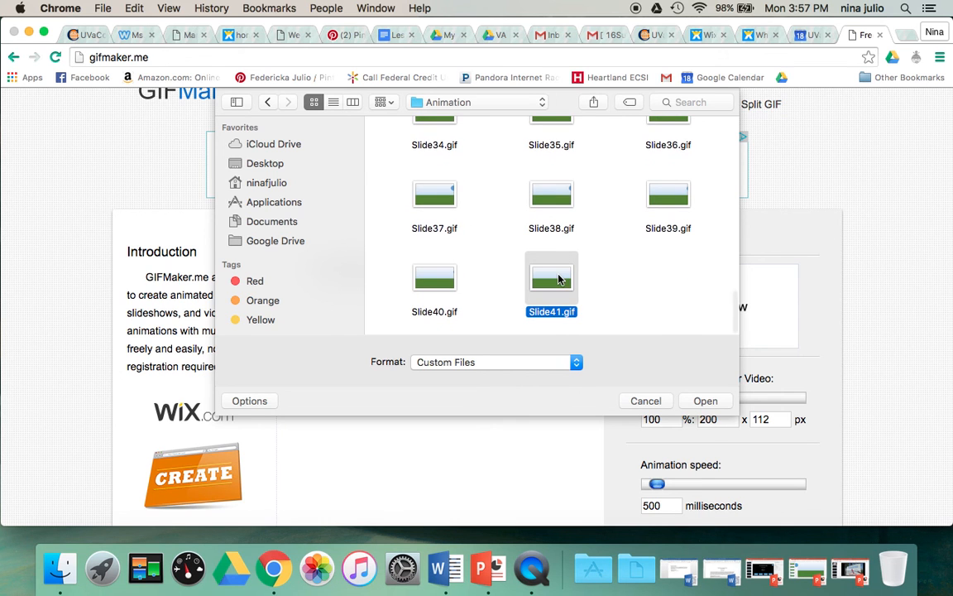
{"action": "left_click", "coordinate": [608, 287]}
{"action": "scroll", "coordinate": [444, 204], "scroll_direction": "up", "scroll_amount": 10}
{"action": "scroll", "coordinate": [444, 199], "scroll_direction": "up", "scroll_amount": 5}
{"action": "left_click_drag", "start_coordinate": [387, 138], "coordinate": [702, 400]}
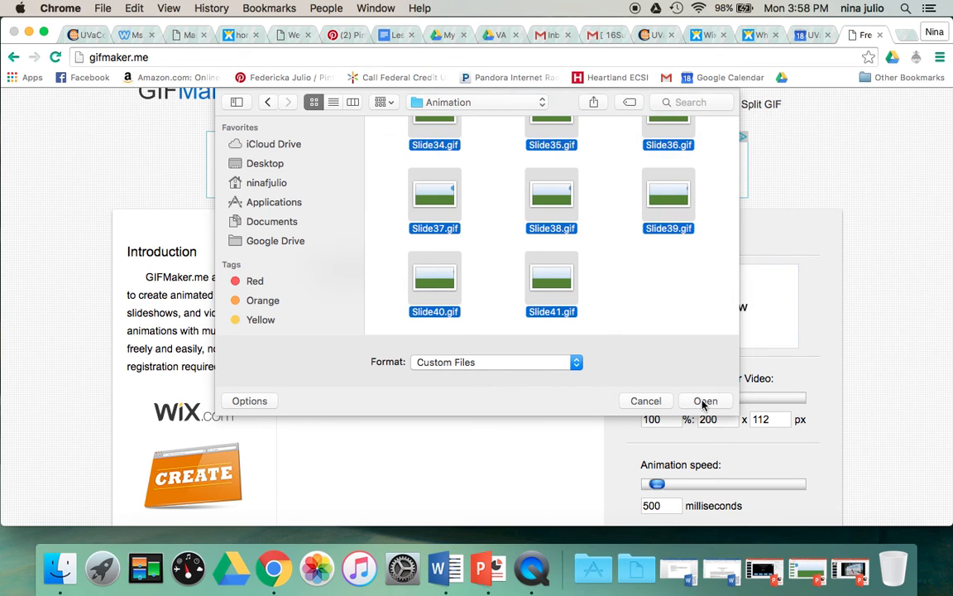
{"action": "left_click", "coordinate": [704, 401]}
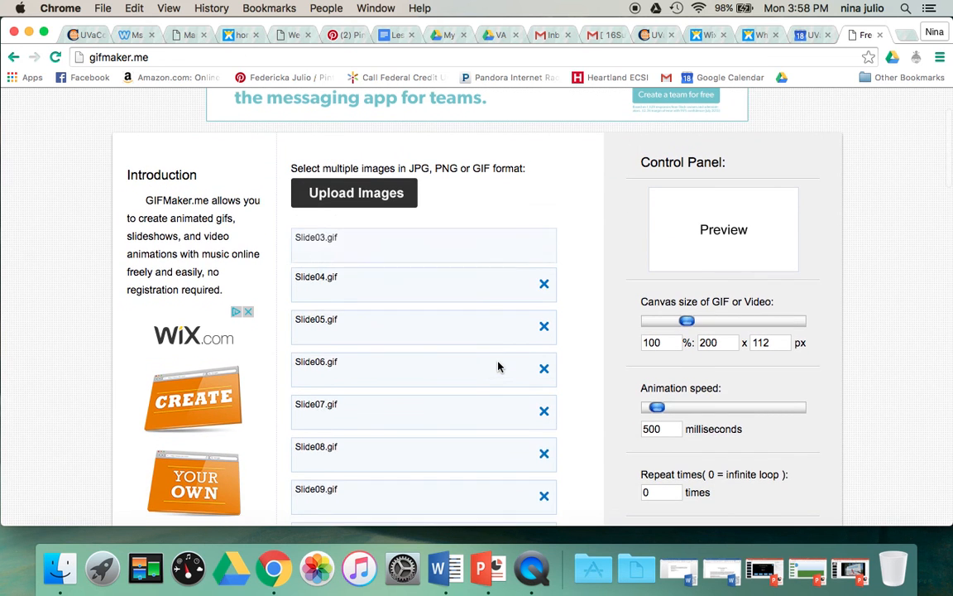
Step: Check the upload list down to the last slide image and return to the animation preview
{"action": "scroll", "coordinate": [498, 366], "scroll_direction": "down", "scroll_amount": 4}
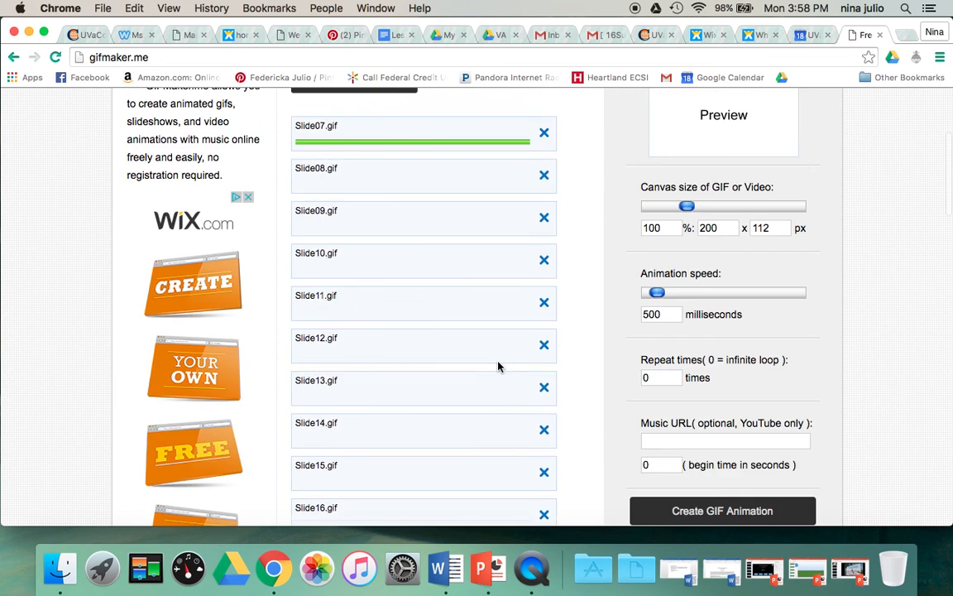
{"action": "scroll", "coordinate": [498, 367], "scroll_direction": "down", "scroll_amount": 3}
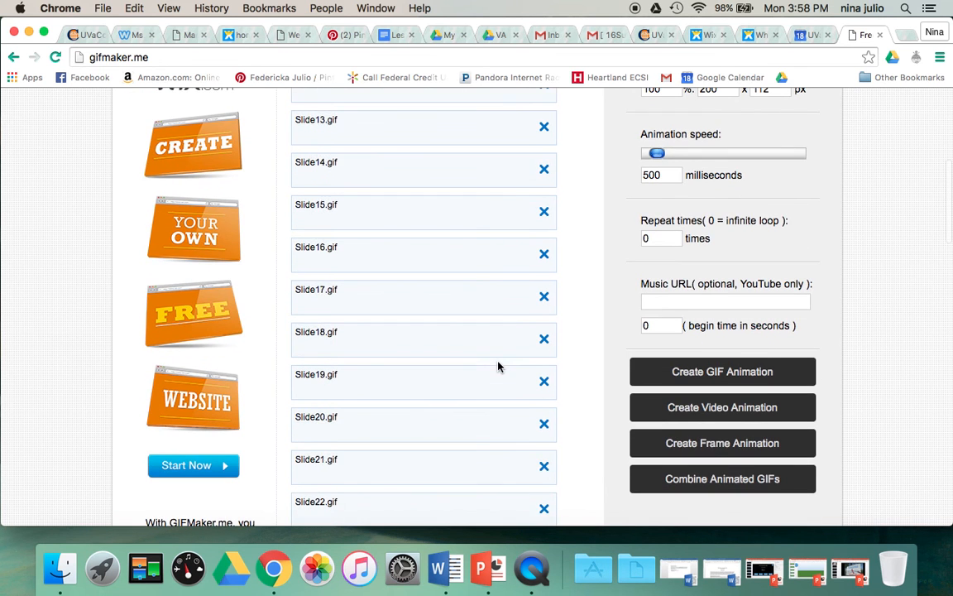
{"action": "scroll", "coordinate": [498, 366], "scroll_direction": "down", "scroll_amount": 9}
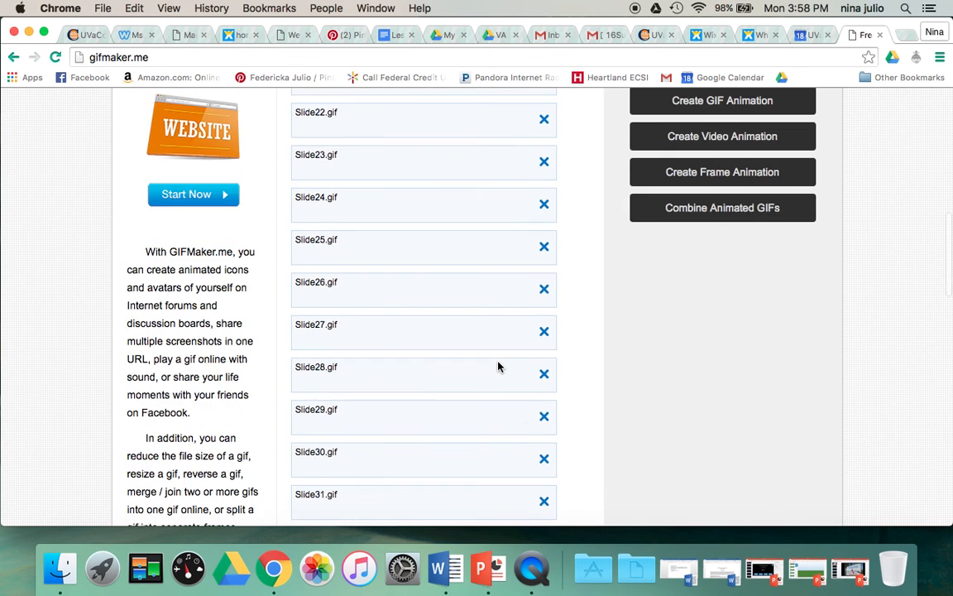
{"action": "scroll", "coordinate": [498, 367], "scroll_direction": "down", "scroll_amount": 15}
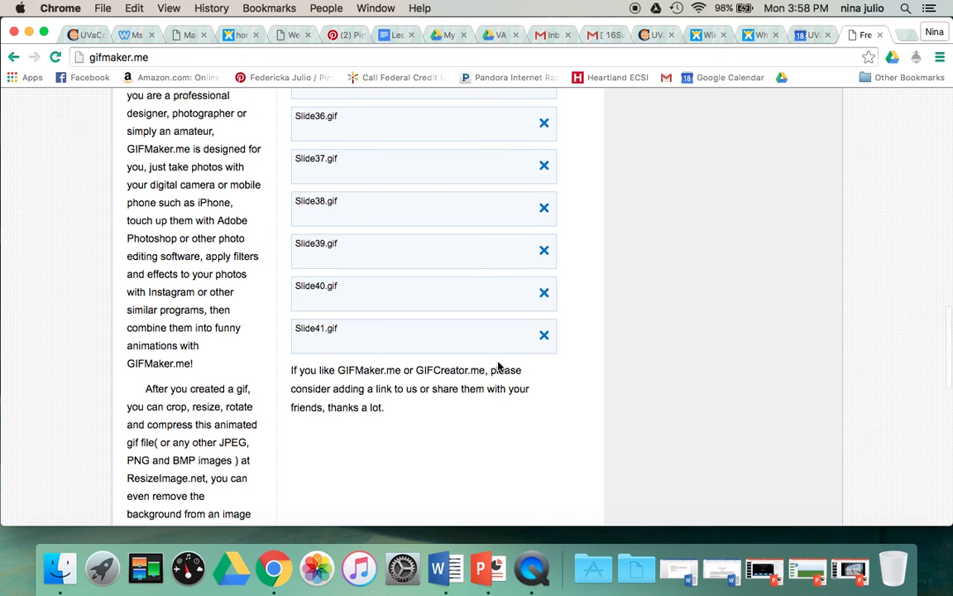
{"action": "scroll", "coordinate": [427, 380], "scroll_direction": "down", "scroll_amount": 1}
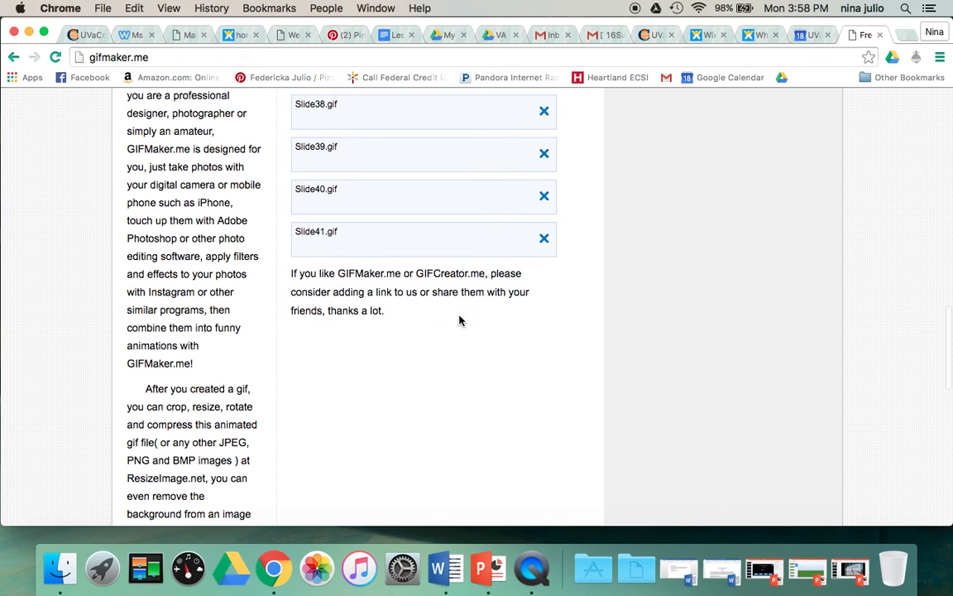
{"action": "scroll", "coordinate": [459, 320], "scroll_direction": "up", "scroll_amount": 20}
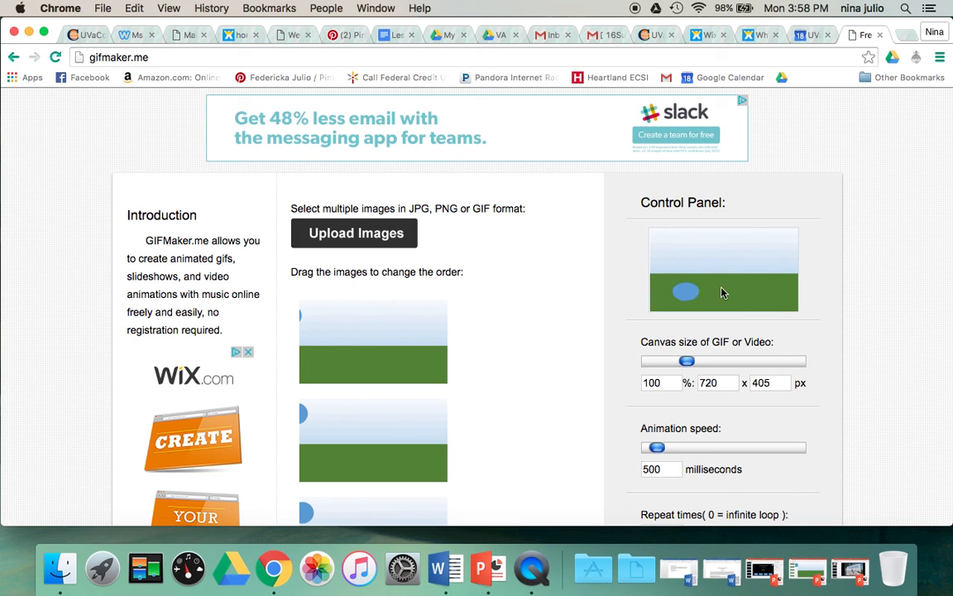
Step: Try animation speeds of 1100, 2100 and 100 milliseconds while watching the preview
{"action": "scroll", "coordinate": [770, 378], "scroll_direction": "down", "scroll_amount": 3}
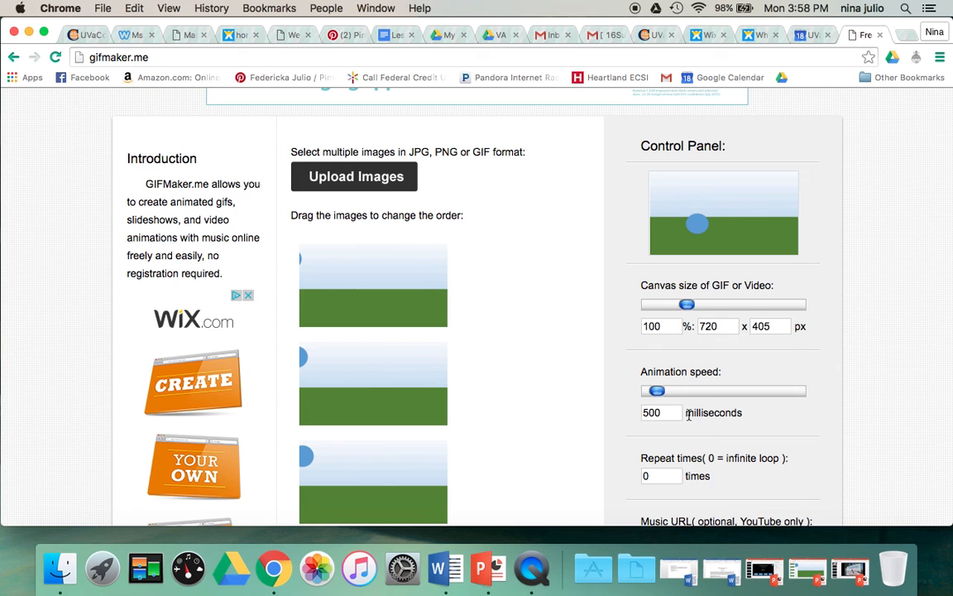
{"action": "left_click_drag", "start_coordinate": [660, 392], "coordinate": [668, 392]}
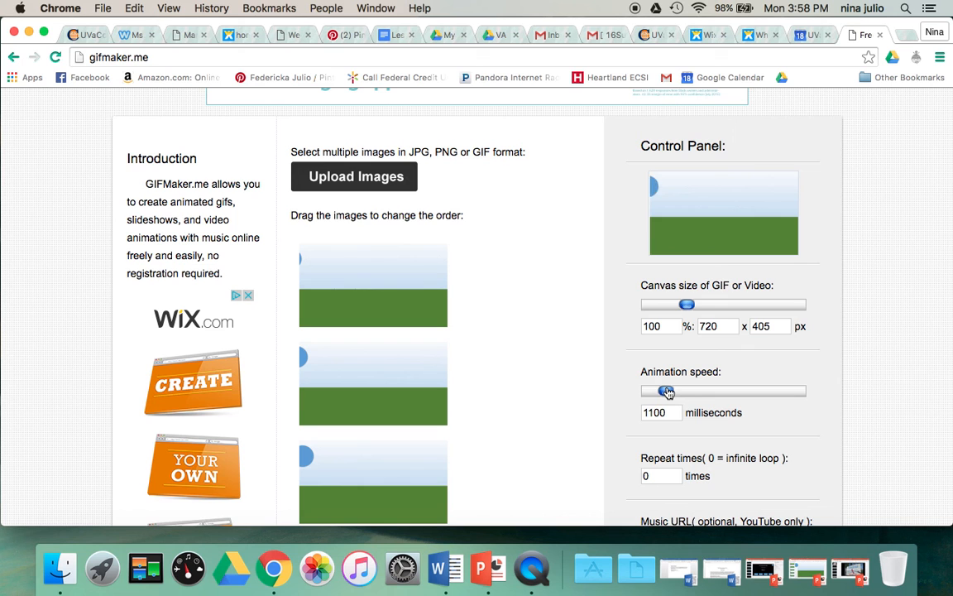
{"action": "left_click_drag", "start_coordinate": [668, 392], "coordinate": [682, 394]}
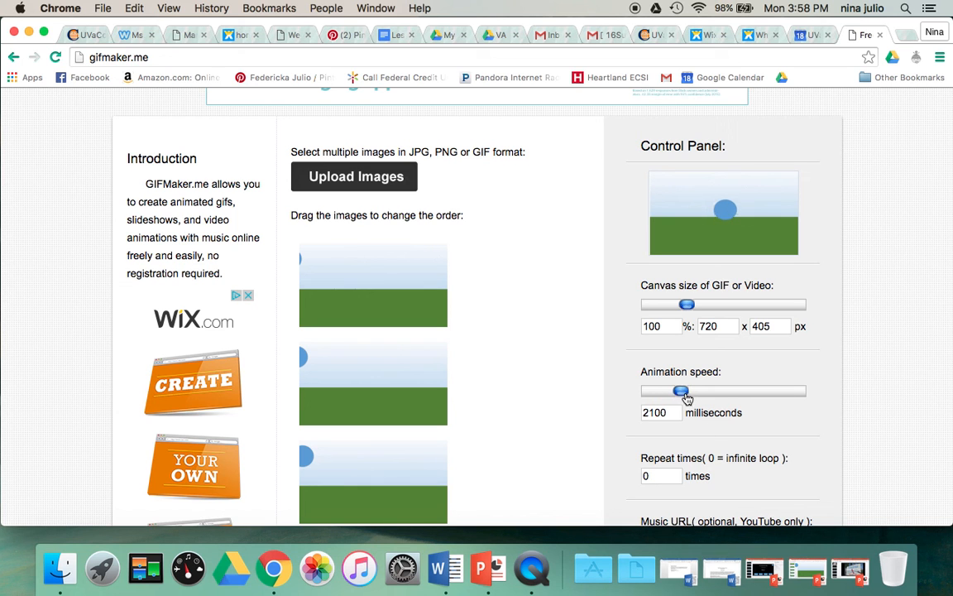
{"action": "left_click_drag", "start_coordinate": [686, 399], "coordinate": [655, 395]}
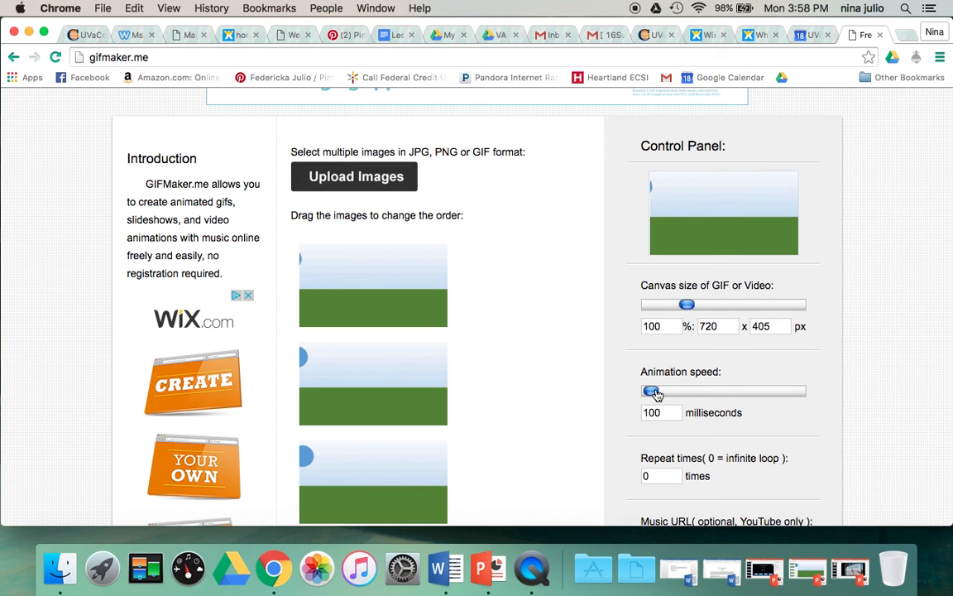
Step: Set the animation speed to 50 milliseconds
{"action": "left_click", "coordinate": [659, 412]}
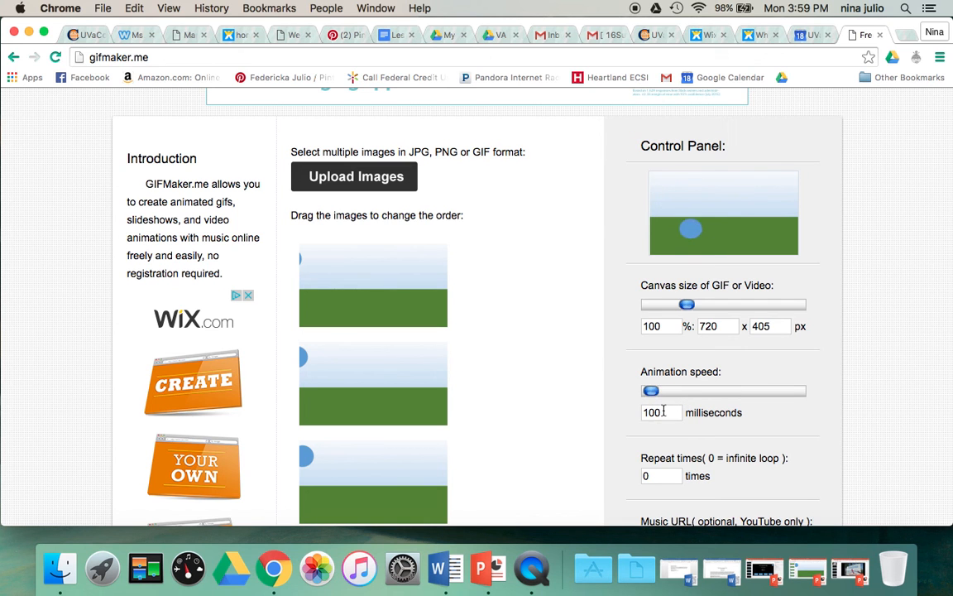
{"action": "key", "text": "super+a"}
{"action": "type", "text": "50"}
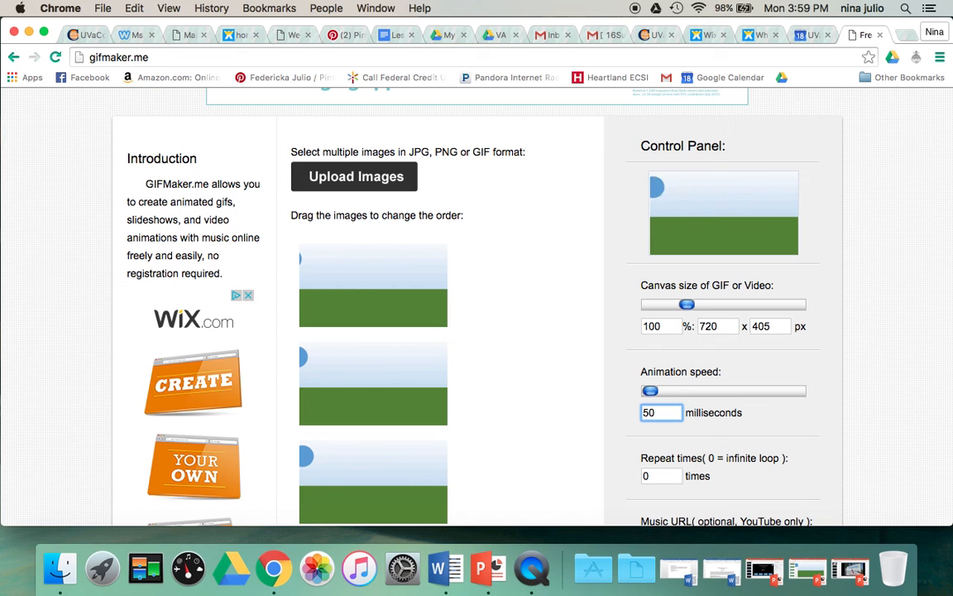
Step: Try animation speeds of 40 and 10 milliseconds, and return the speed to 50 milliseconds
{"action": "key", "text": "BackSpace"}
{"action": "key", "text": "BackSpace"}
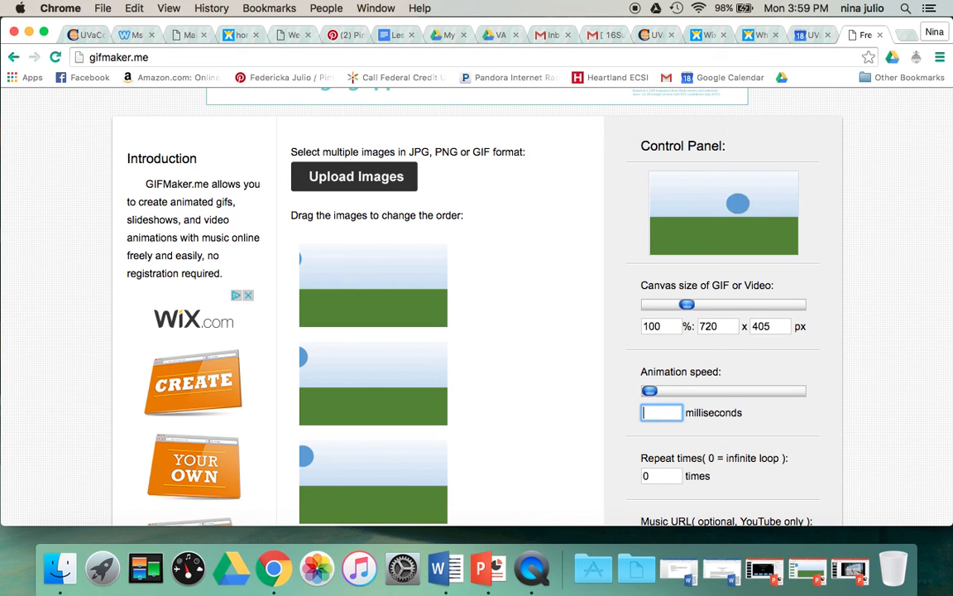
{"action": "type", "text": "40"}
{"action": "key", "text": "BackSpace"}
{"action": "key", "text": "BackSpace"}
{"action": "type", "text": "10"}
{"action": "key", "text": "BackSpace"}
{"action": "key", "text": "BackSpace"}
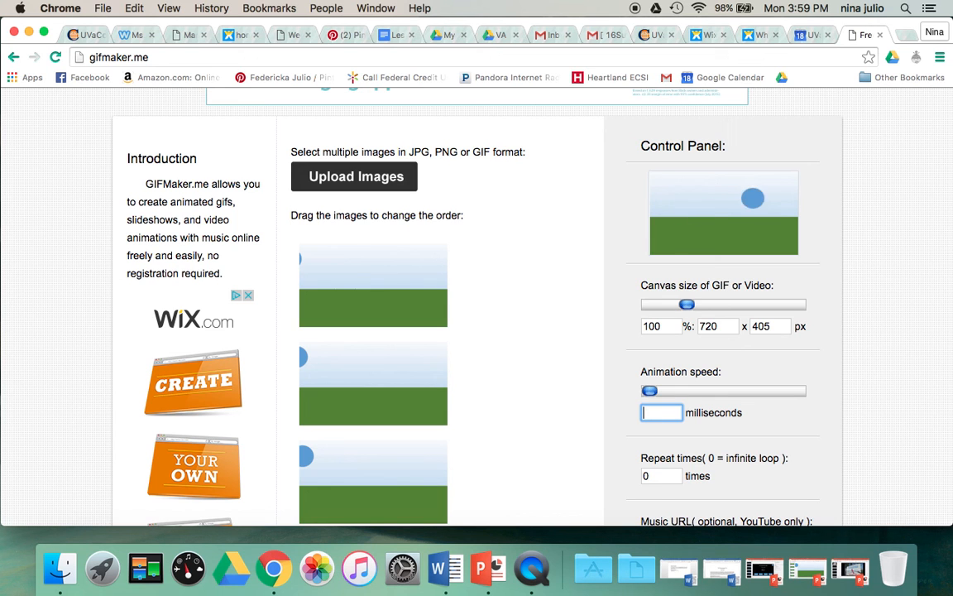
{"action": "type", "text": "50"}
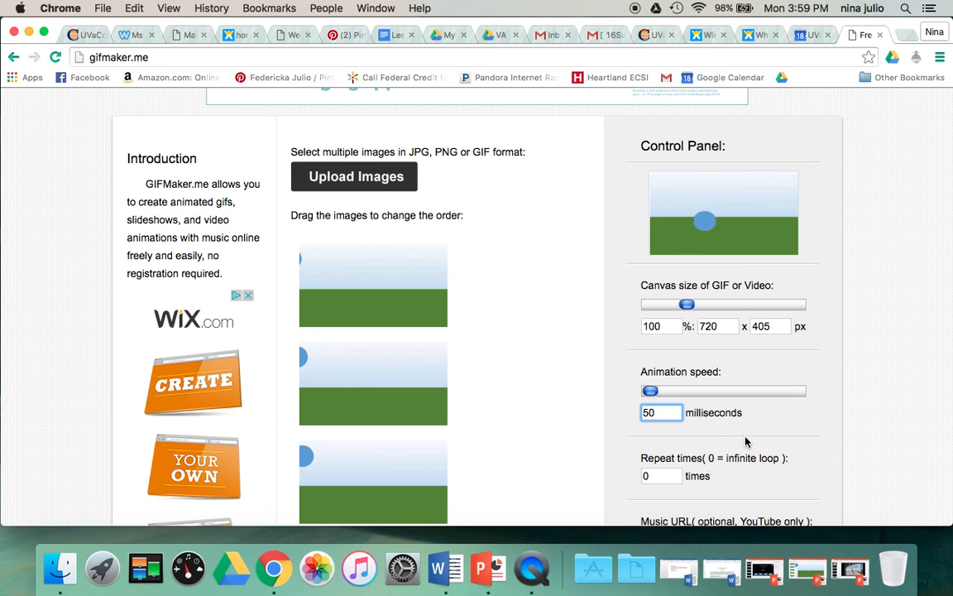
Step: Try repeat counts of 5 and 2, and return the repeat setting to 0 for an infinite loop
{"action": "scroll", "coordinate": [744, 442], "scroll_direction": "down", "scroll_amount": 2}
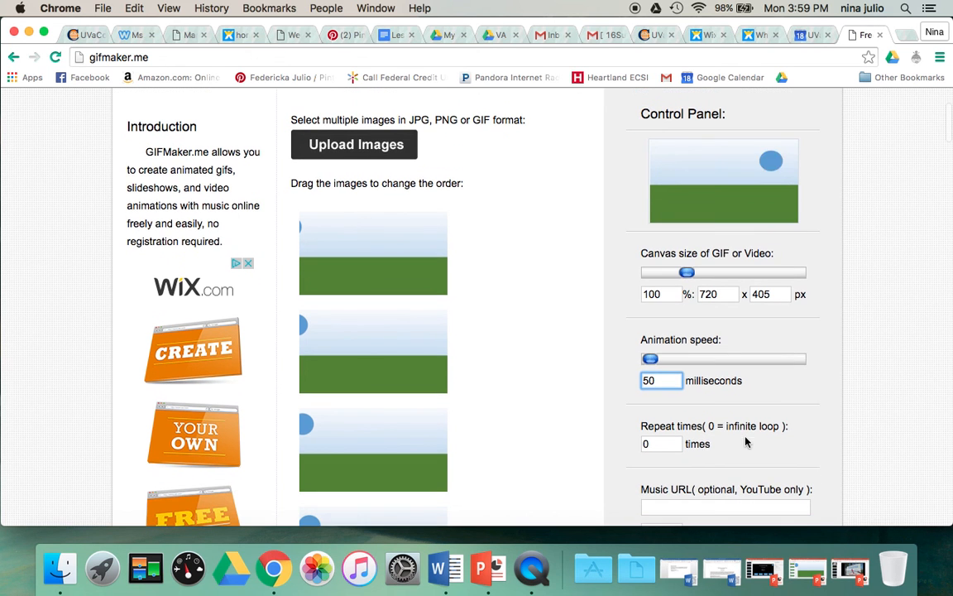
{"action": "left_click", "coordinate": [658, 443]}
{"action": "key", "text": "BackSpace"}
{"action": "type", "text": "5"}
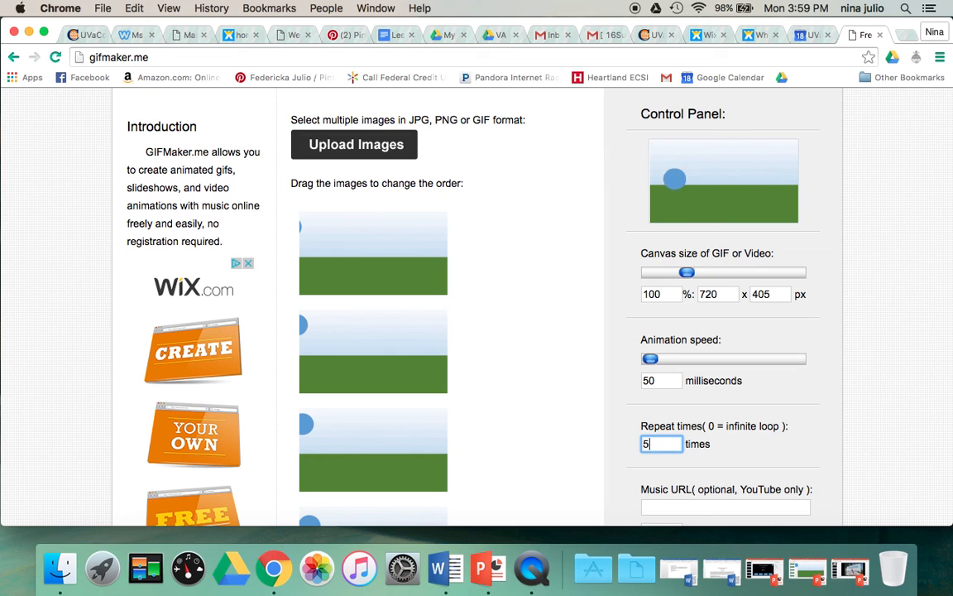
{"action": "key", "text": "BackSpace"}
{"action": "type", "text": "2"}
{"action": "key", "text": "BackSpace"}
{"action": "type", "text": "0"}
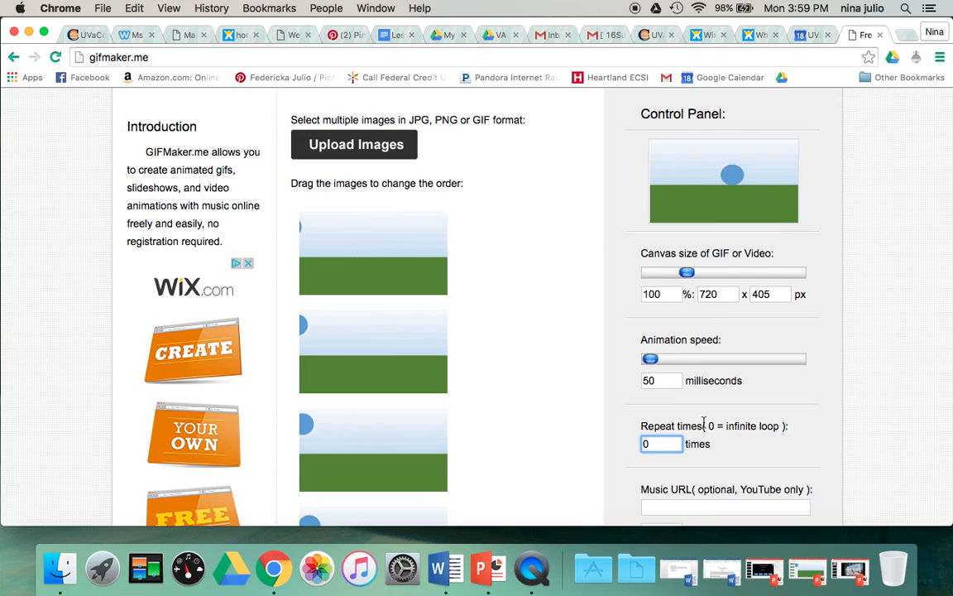
Step: Create the GIF animation from the uploaded images without adding music, and go to the links for the finished GIF
{"action": "scroll", "coordinate": [683, 431], "scroll_direction": "down", "scroll_amount": 3}
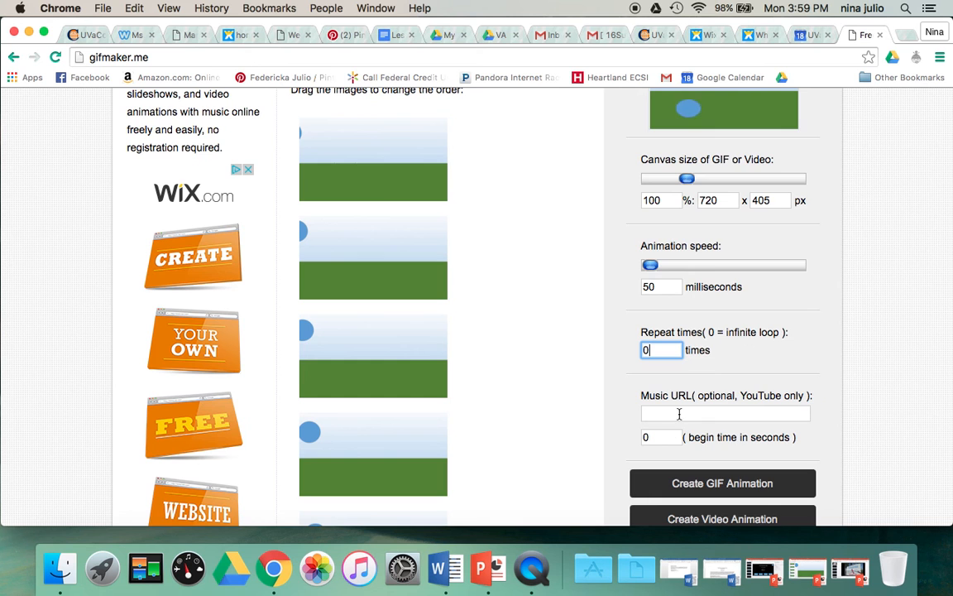
{"action": "scroll", "coordinate": [674, 418], "scroll_direction": "down", "scroll_amount": 5}
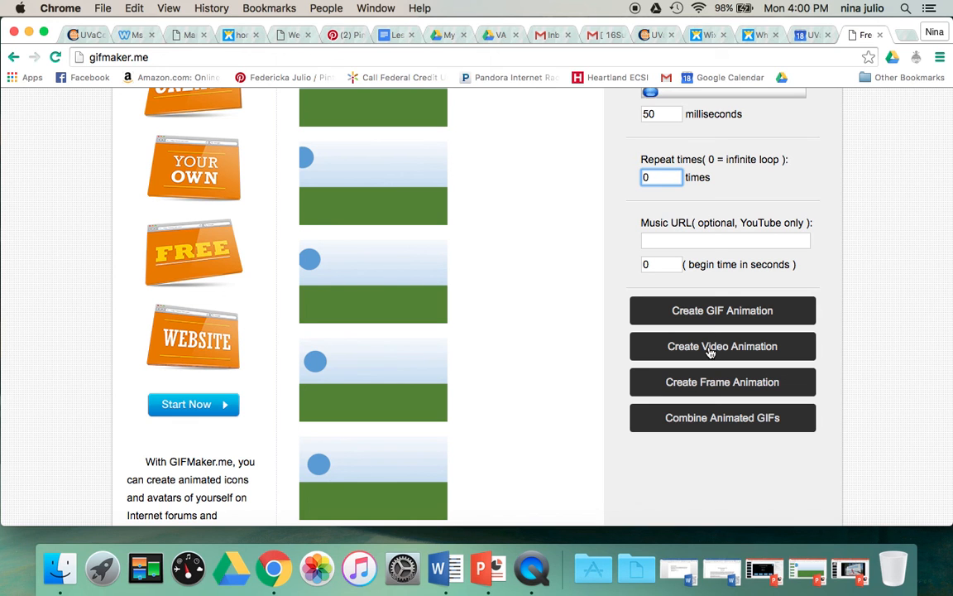
{"action": "left_click", "coordinate": [728, 309]}
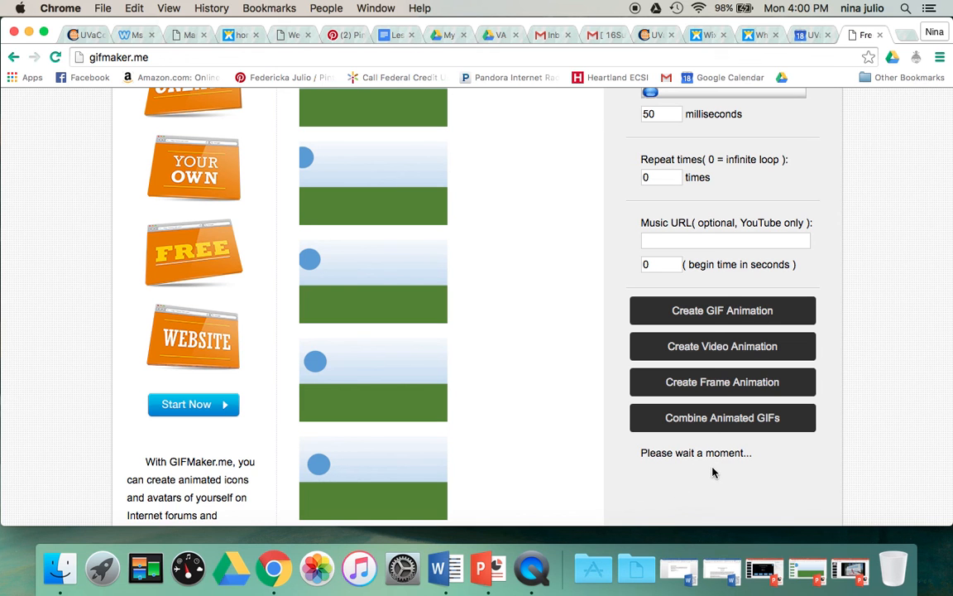
{"action": "scroll", "coordinate": [713, 472], "scroll_direction": "down", "scroll_amount": 2}
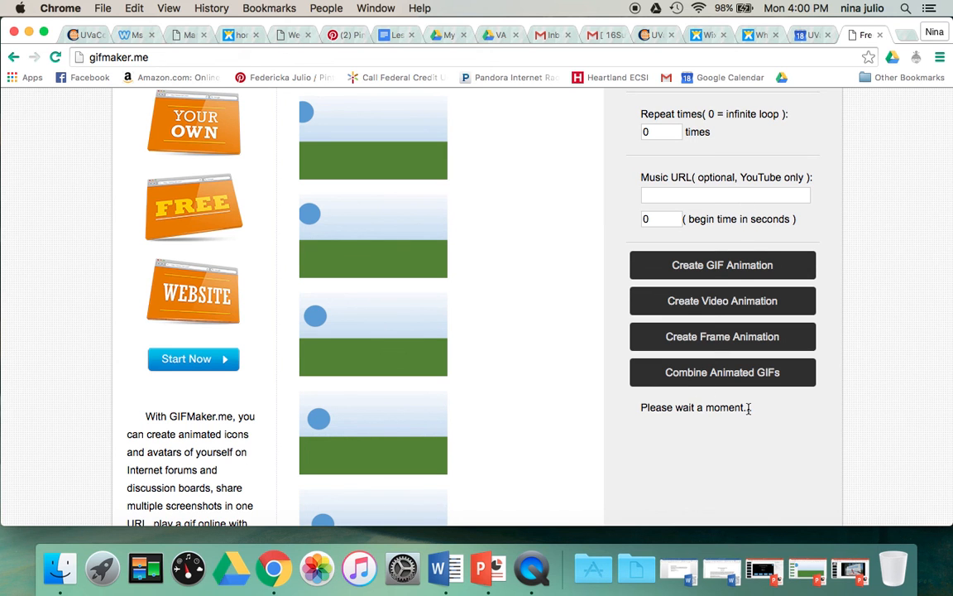
{"action": "scroll", "coordinate": [748, 409], "scroll_direction": "up", "scroll_amount": 4}
{"action": "scroll", "coordinate": [748, 413], "scroll_direction": "down", "scroll_amount": 5}
{"action": "scroll", "coordinate": [748, 413], "scroll_direction": "down", "scroll_amount": 3}
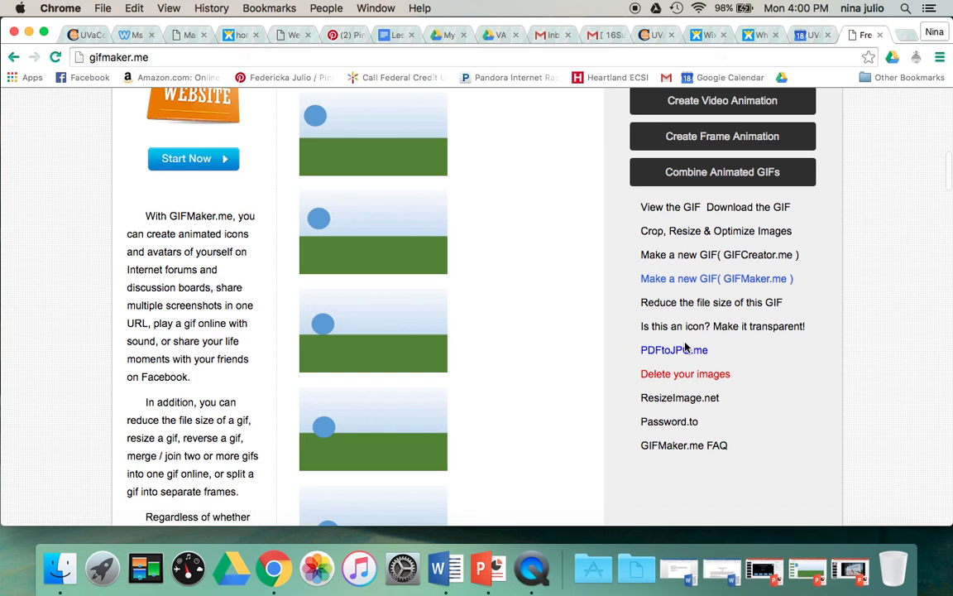
Step: View the finished GIF at full size and download it
{"action": "left_click", "coordinate": [693, 207]}
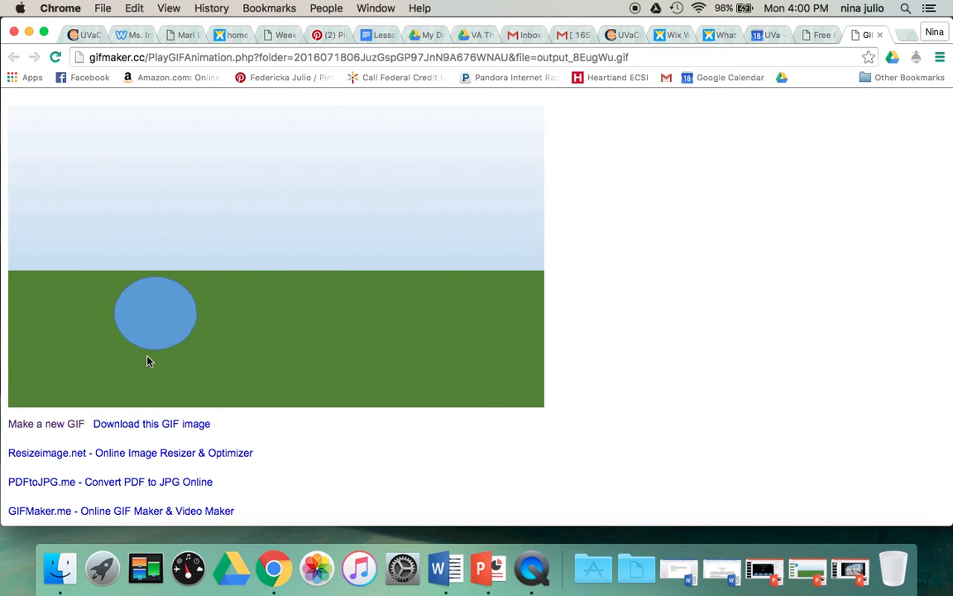
{"action": "left_click", "coordinate": [154, 424]}
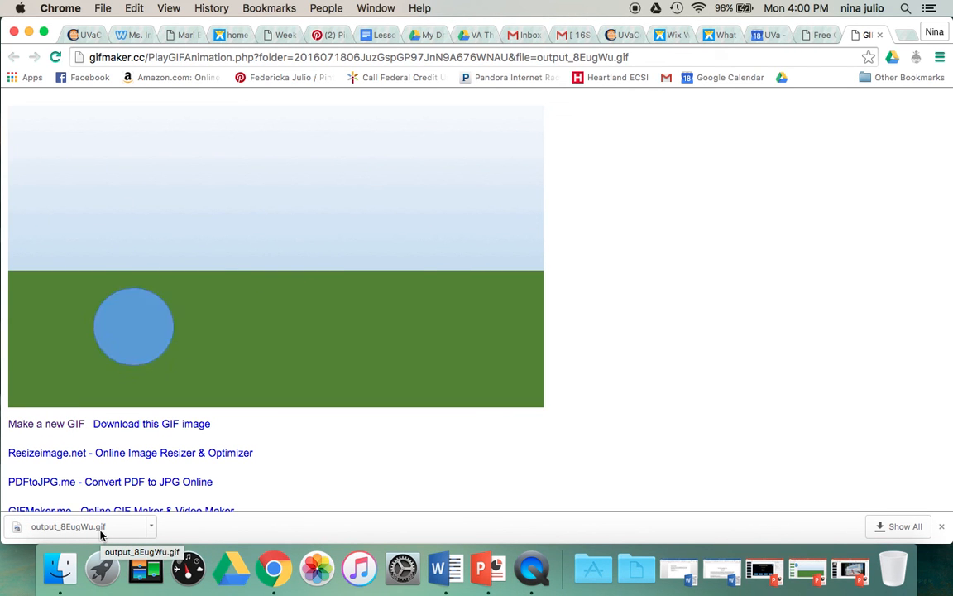
Step: Minimize the browser and open the Downloads folder from the home folder in a new Finder window
{"action": "left_click", "coordinate": [29, 33]}
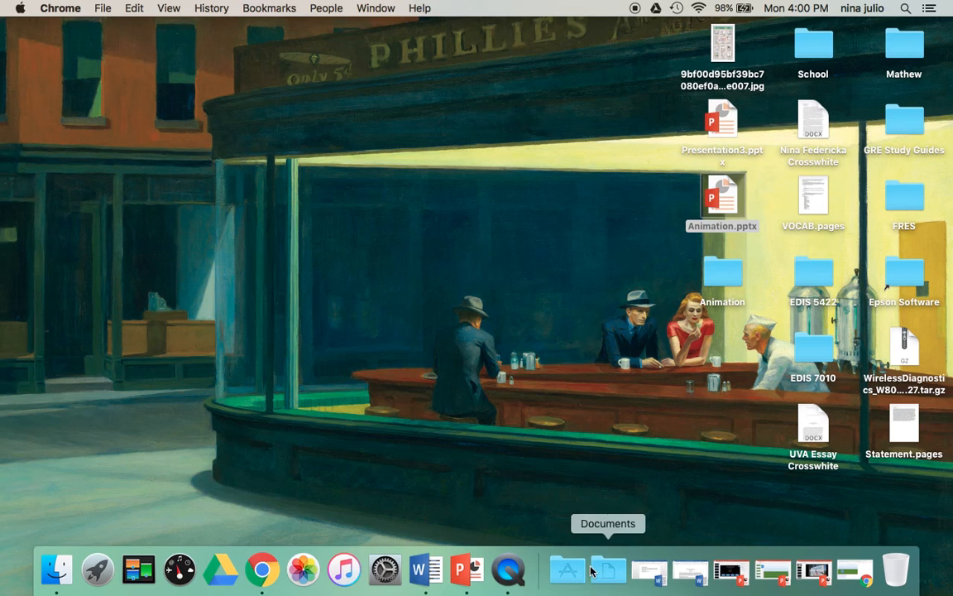
{"action": "left_click", "coordinate": [69, 569]}
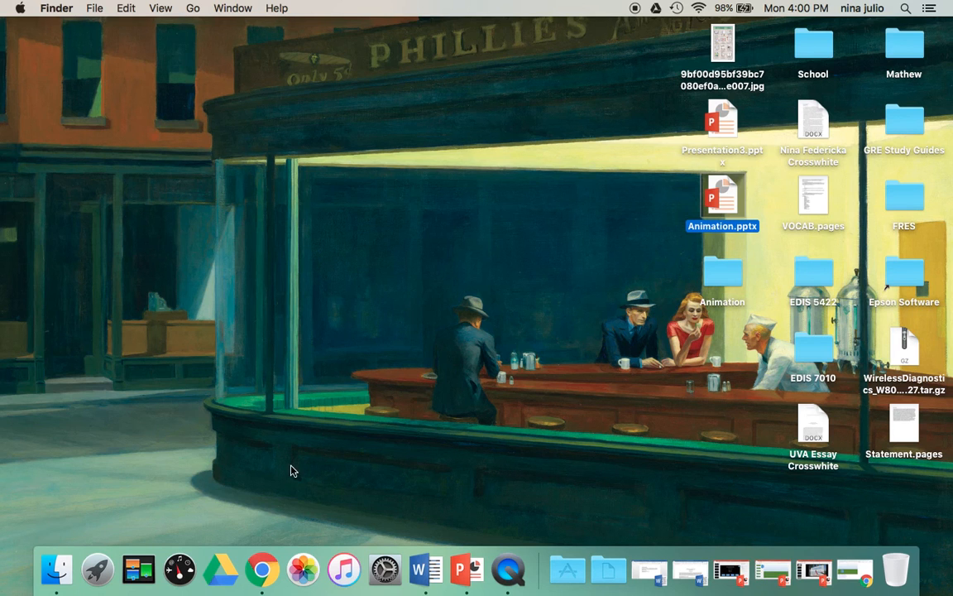
{"action": "key", "text": "super+n"}
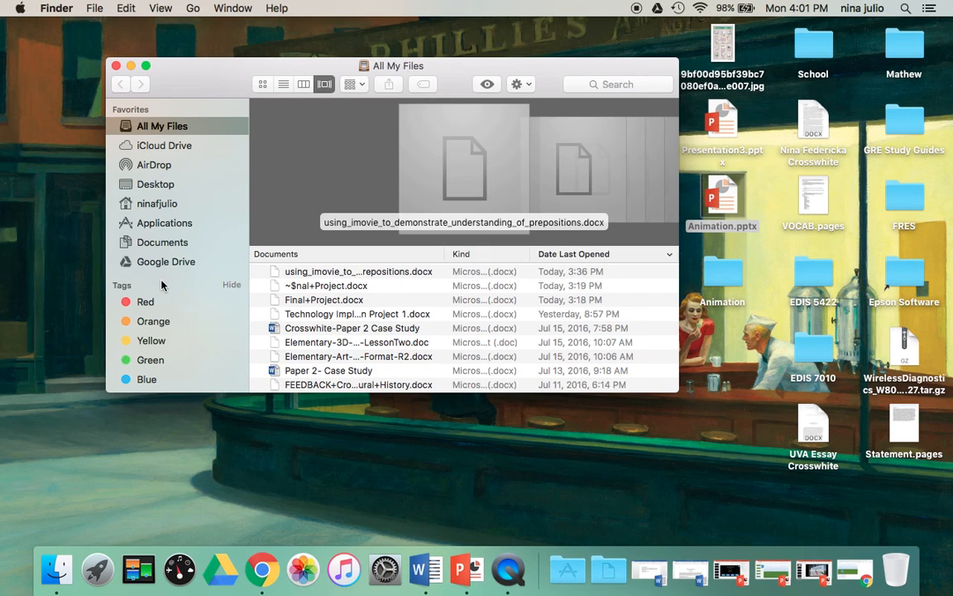
{"action": "left_click", "coordinate": [170, 203]}
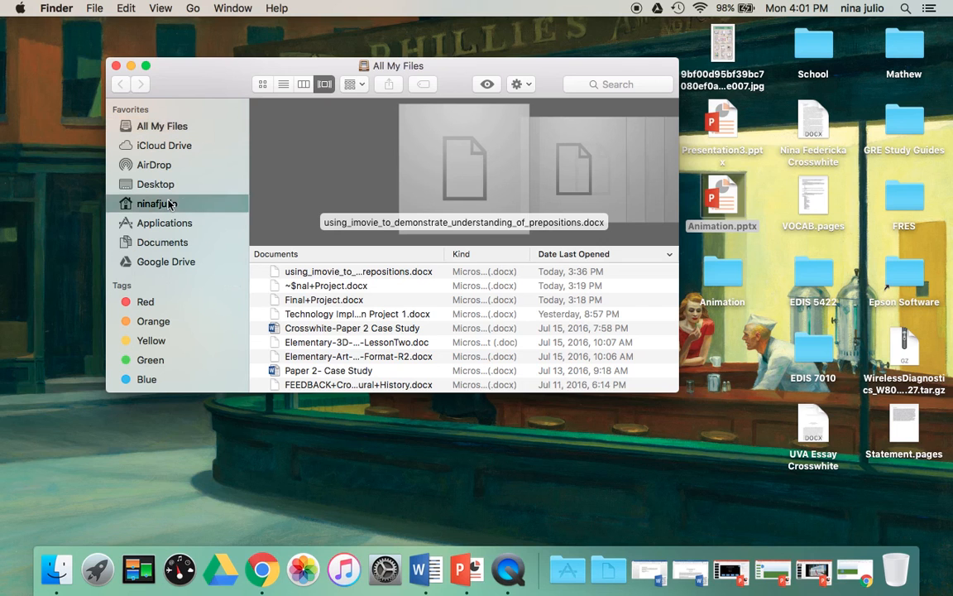
{"action": "left_click", "coordinate": [514, 134]}
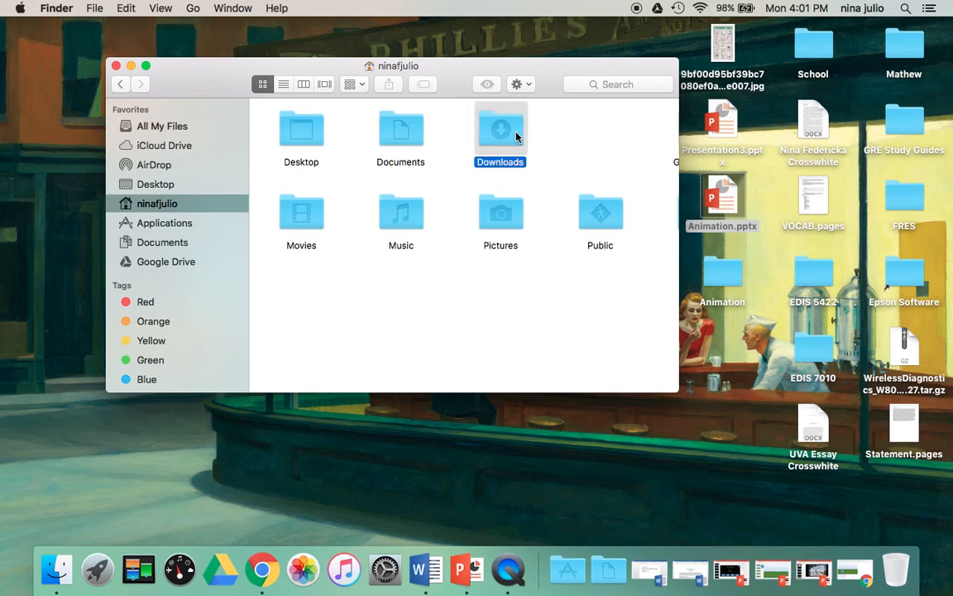
{"action": "double_click", "coordinate": [516, 136]}
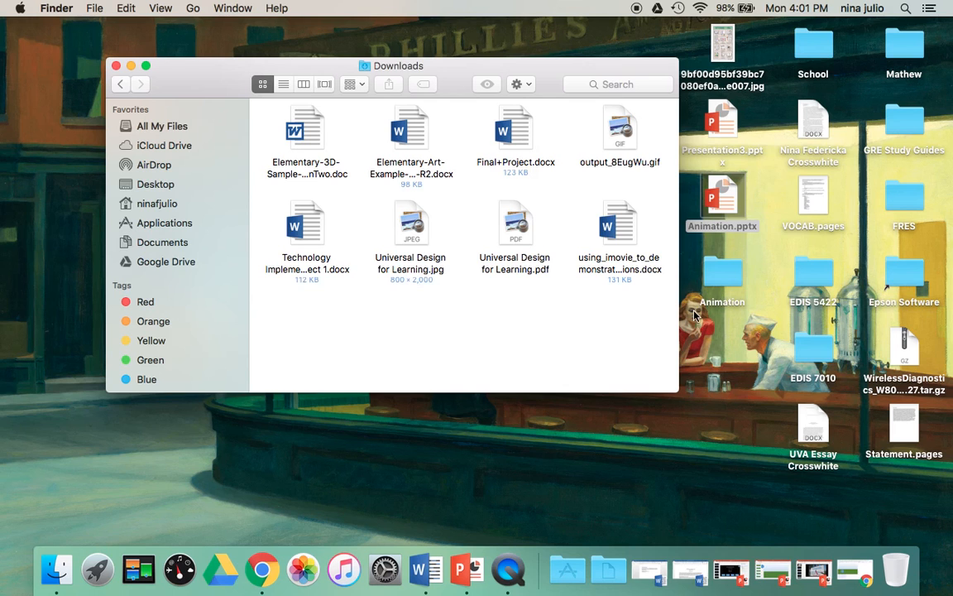
Step: Enlarge the Downloads window, open output_8EugWu.gif in its default viewer, and switch to QuickTime Player
{"action": "left_click_drag", "start_coordinate": [678, 382], "coordinate": [841, 445]}
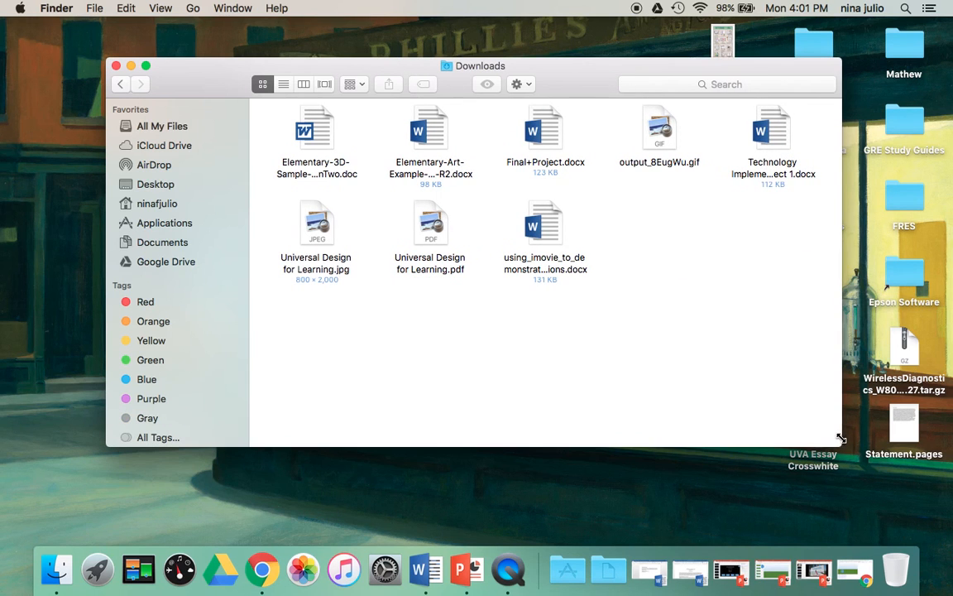
{"action": "left_click", "coordinate": [662, 124]}
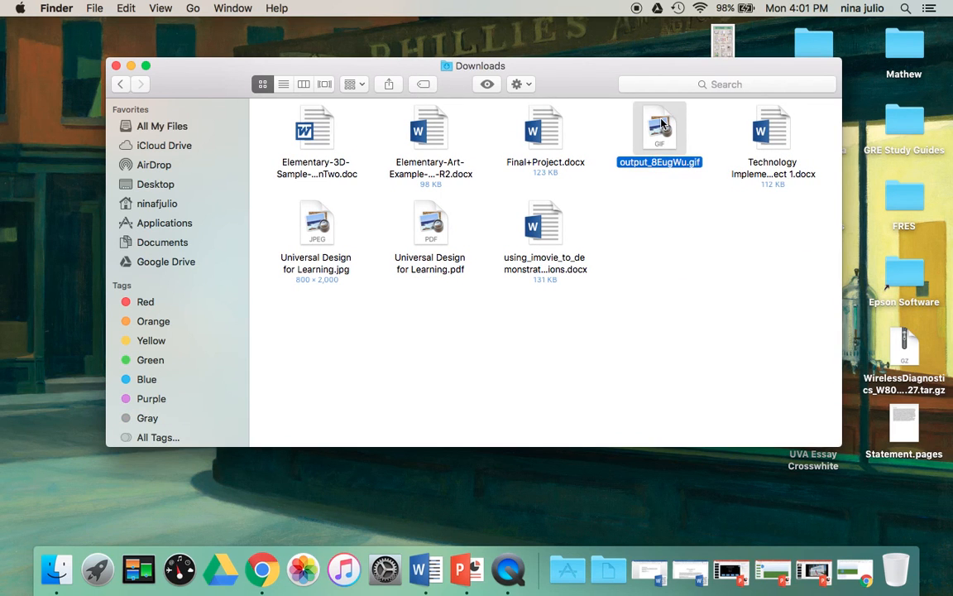
{"action": "double_click", "coordinate": [661, 124]}
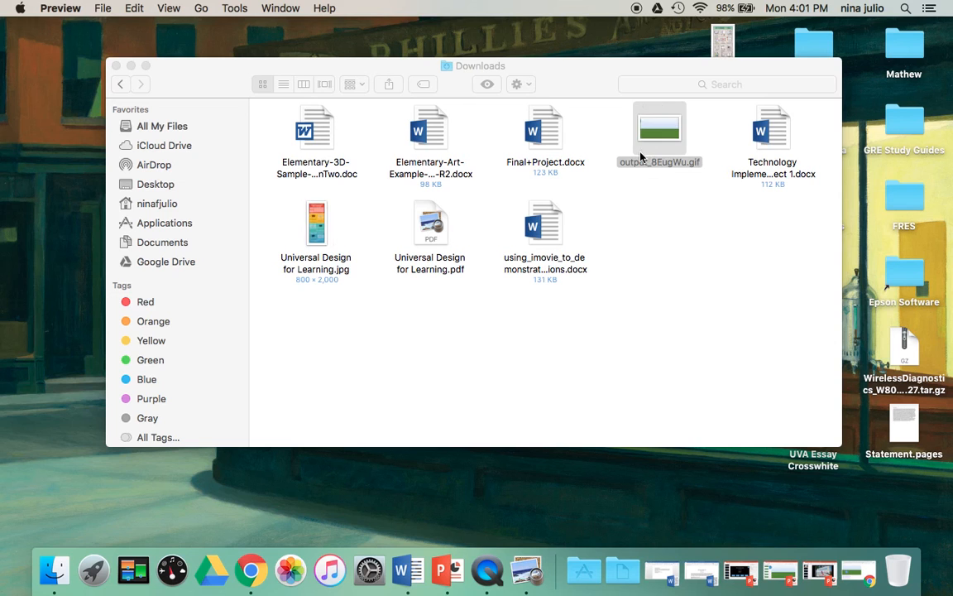
{"action": "left_click", "coordinate": [485, 571]}
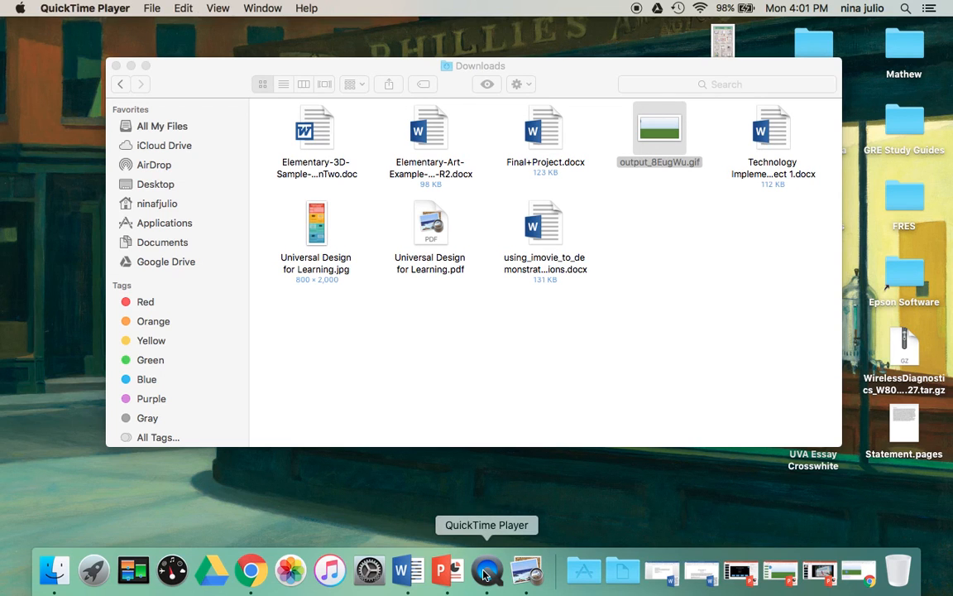